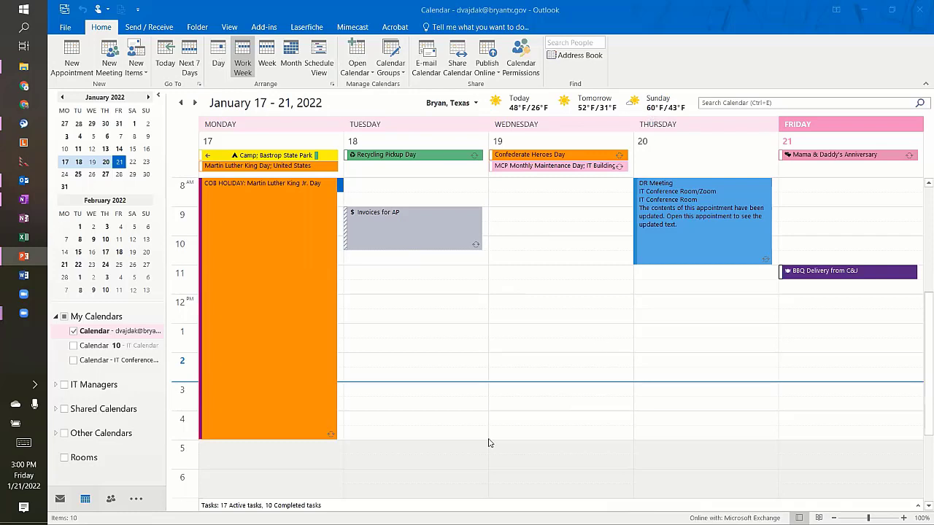
Step: View the calendar in Day, Work Week, Week, Month and Schedule layouts, including the earlier hours of January 17 in the schedule
left_click(216, 60)
left_click(218, 61)
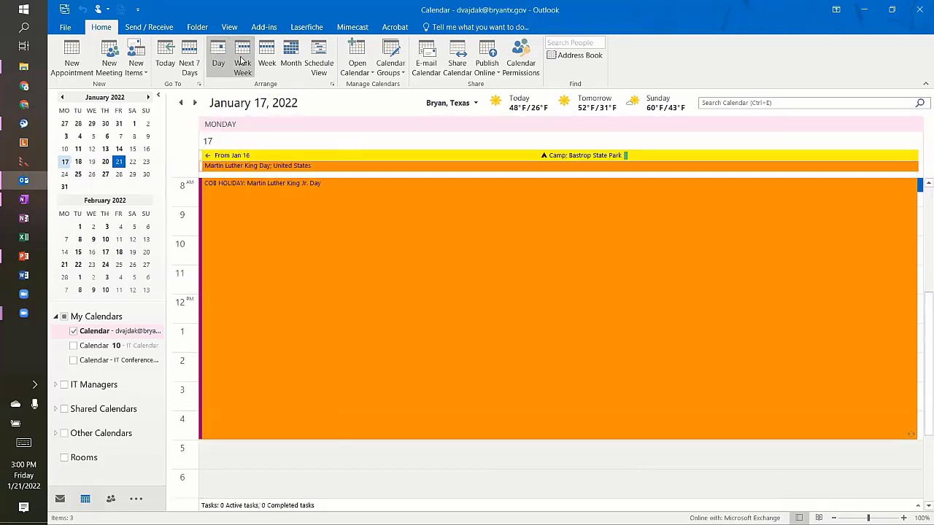
left_click(242, 63)
left_click(265, 60)
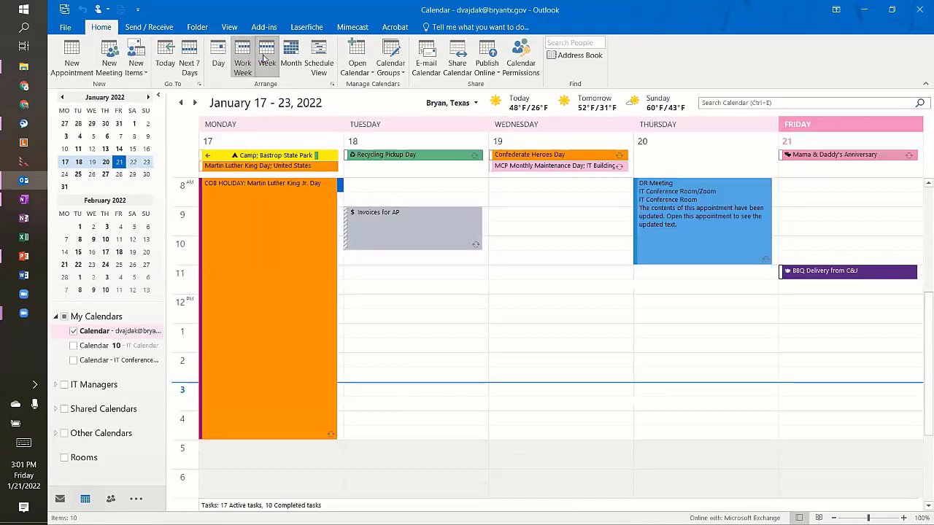
left_click(291, 60)
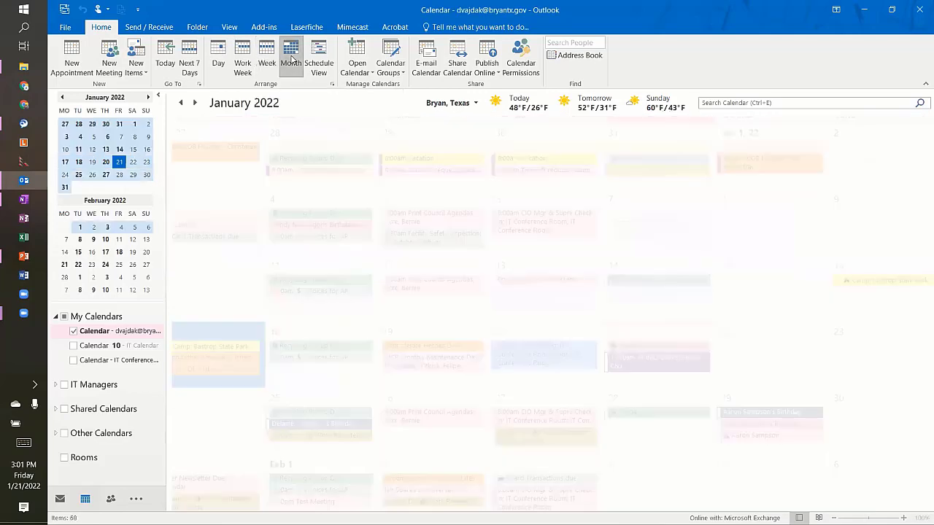
left_click(325, 67)
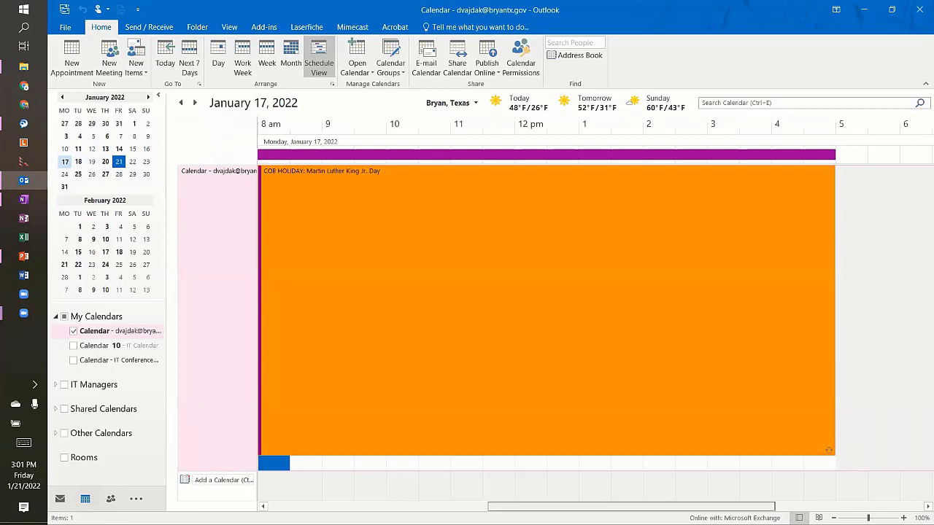
left_click_drag(541, 509, 445, 505)
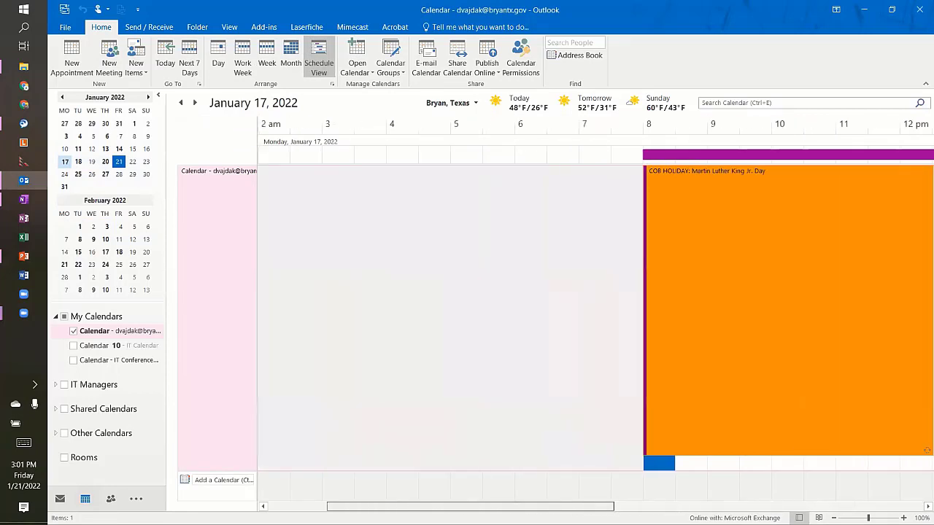
Step: Display the next seven days from today and return to the work week of January 17–21, 2022
left_click(244, 67)
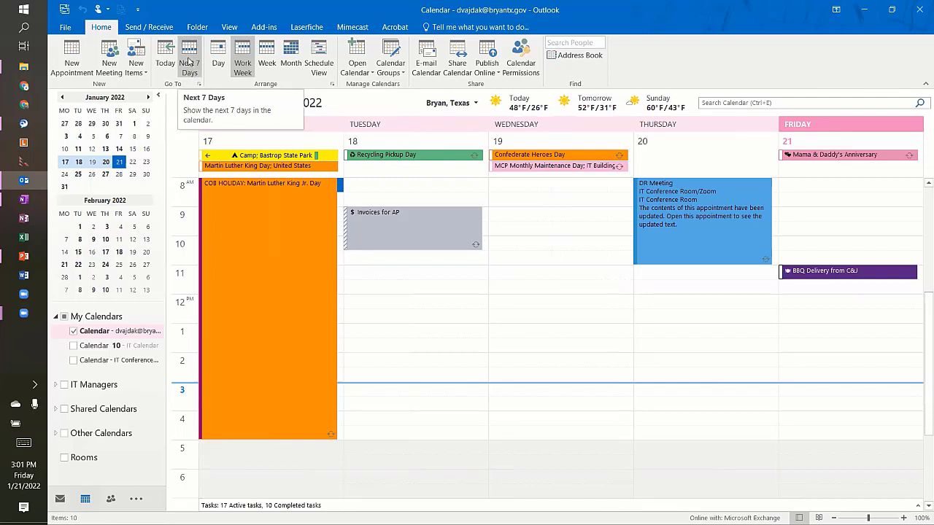
left_click(189, 61)
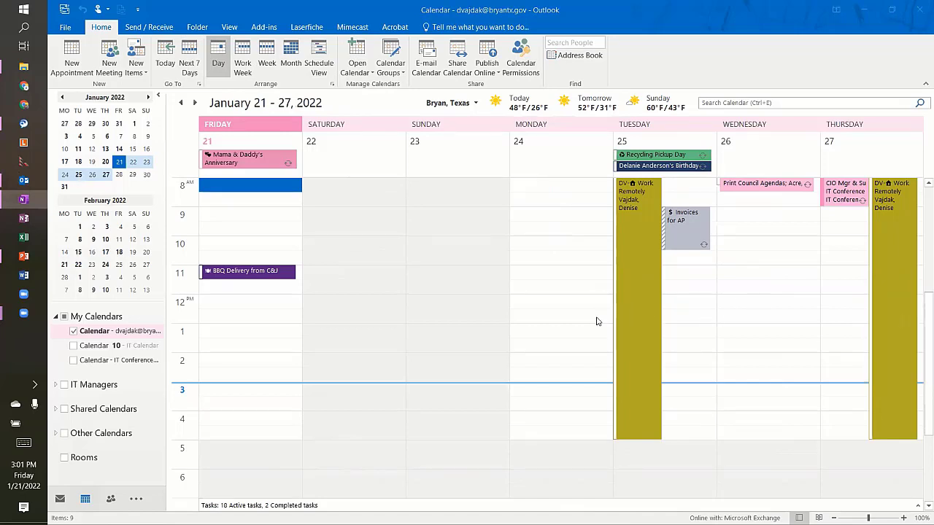
left_click(65, 162)
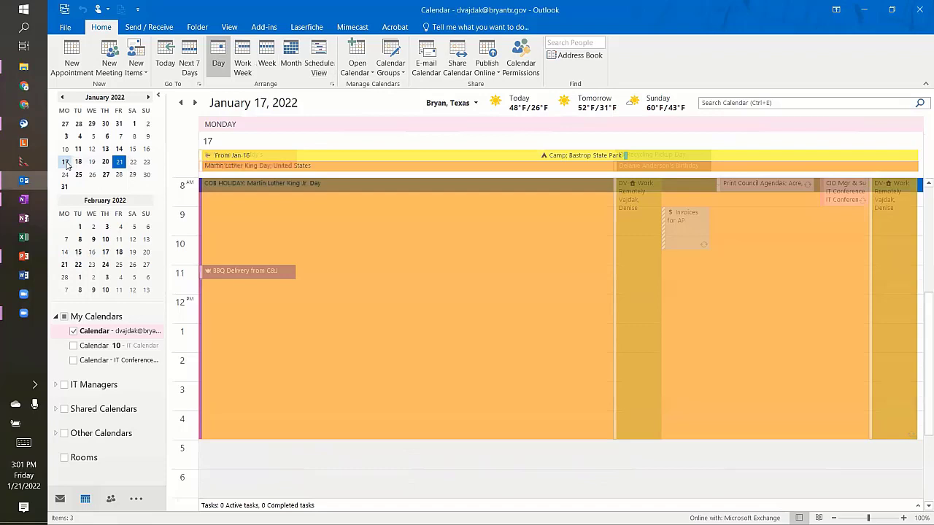
left_click(242, 62)
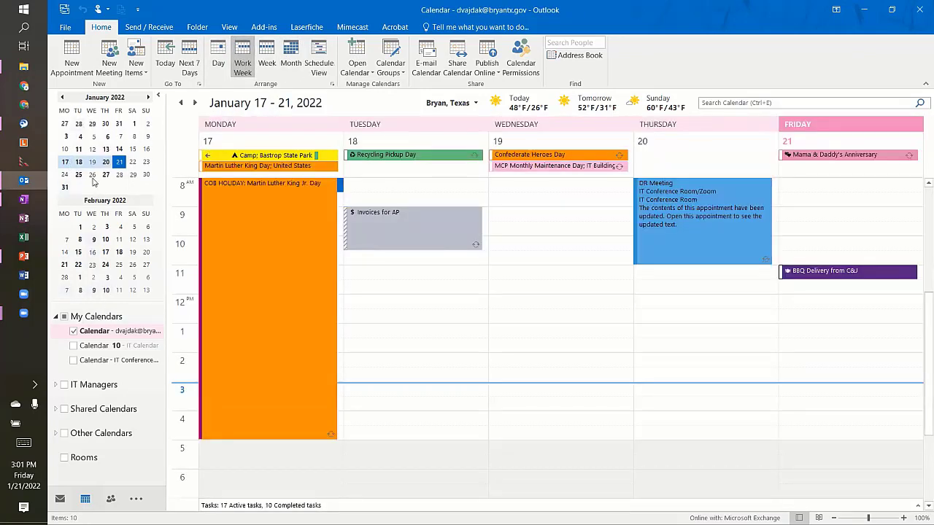
Step: Browse the work weeks of February 7–11, March 14–18 and February 21–25, and return to January 17–21, 2022
left_click(81, 278)
left_click(79, 137)
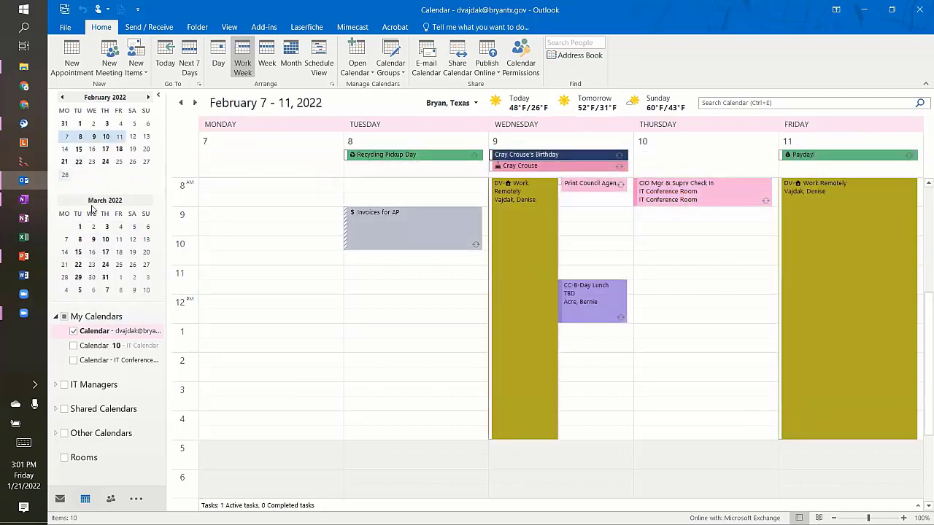
left_click(92, 253)
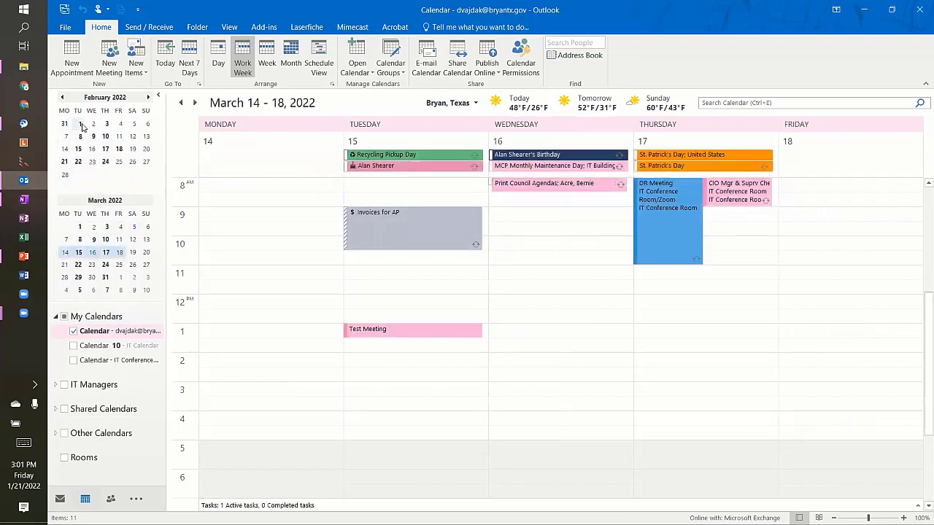
left_click(65, 162)
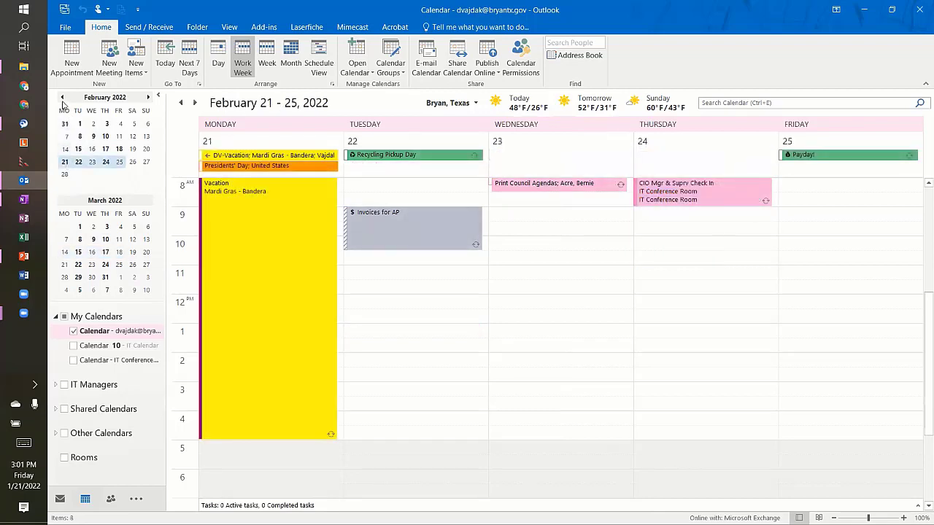
left_click(63, 98)
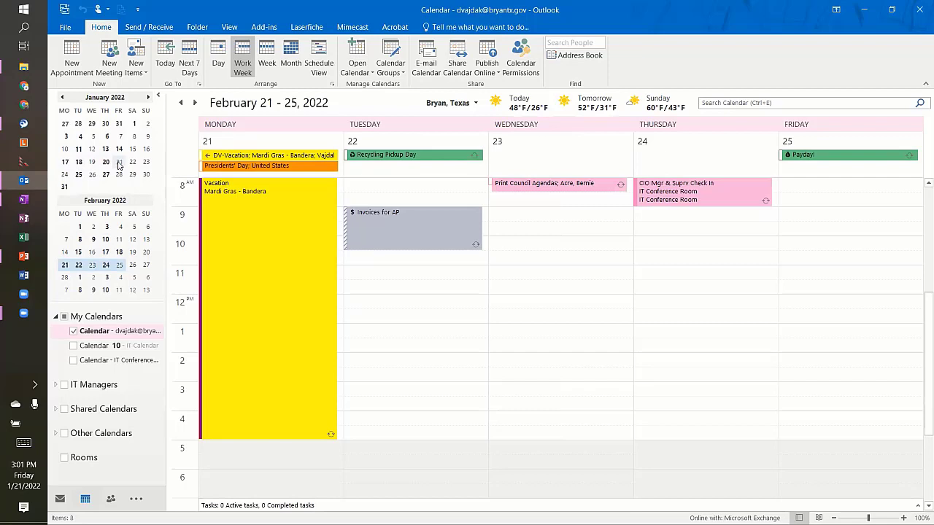
left_click(65, 162)
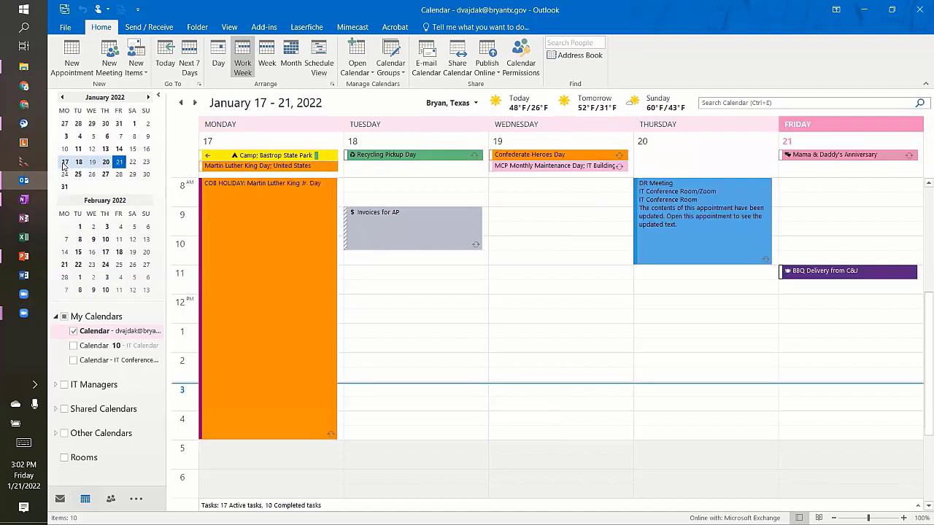
Step: Compare date ranges starting January 17: the two weeks through January 30, the single day, the work week, and three weeks through February 6
left_click_drag(65, 164, 66, 176)
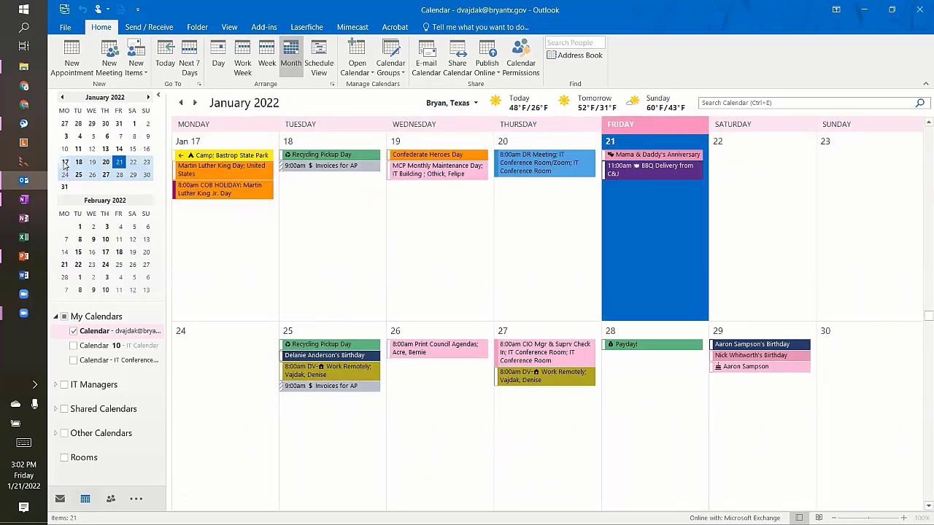
left_click(65, 162)
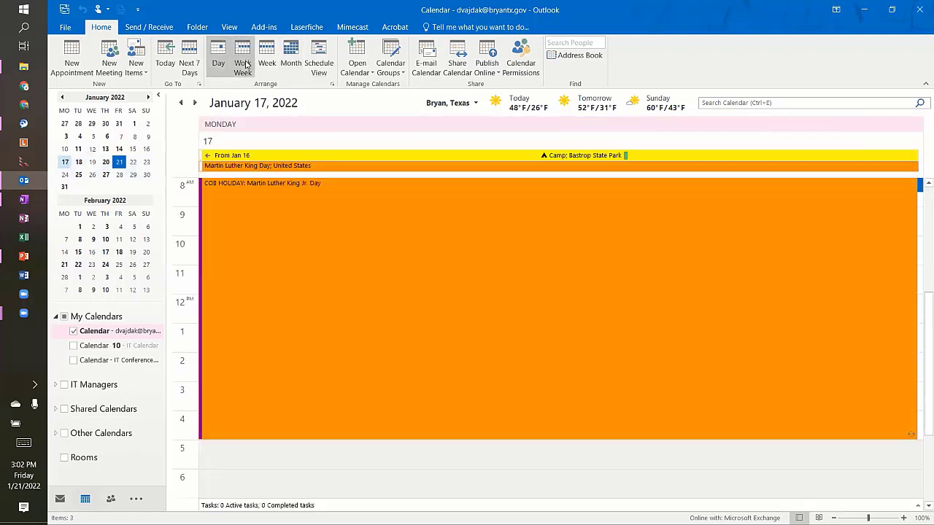
left_click(242, 64)
left_click_drag(65, 164, 69, 184)
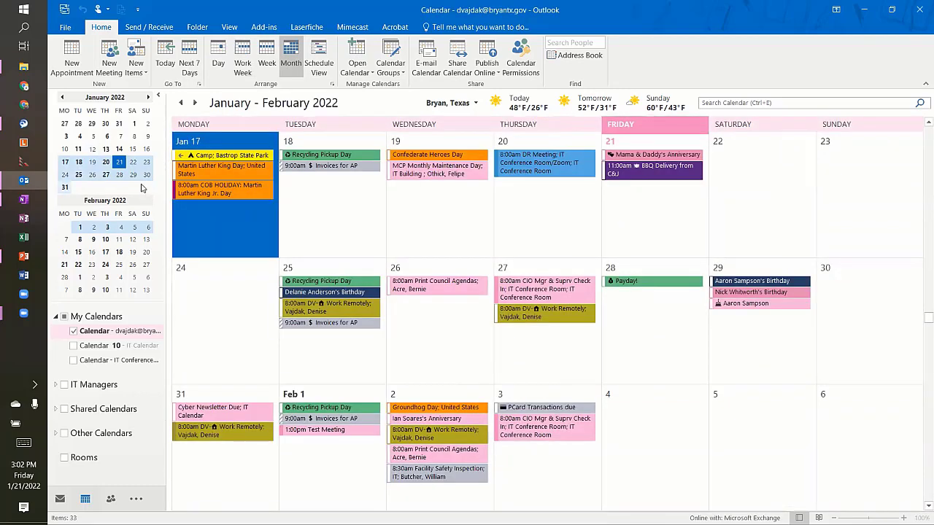
Step: View January 6 alone, January 21–23 together, January 22 alone, and the four-day range January 22–25
left_click(108, 137)
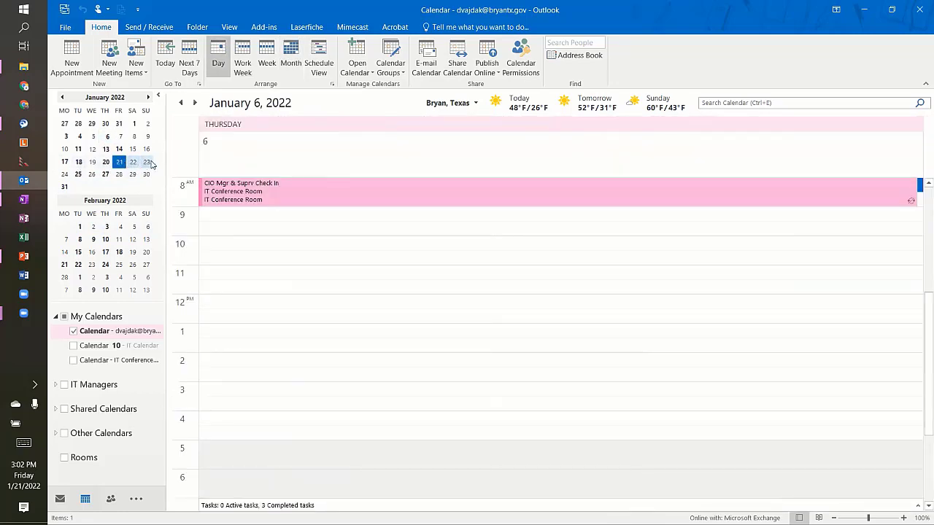
left_click_drag(119, 162, 149, 162)
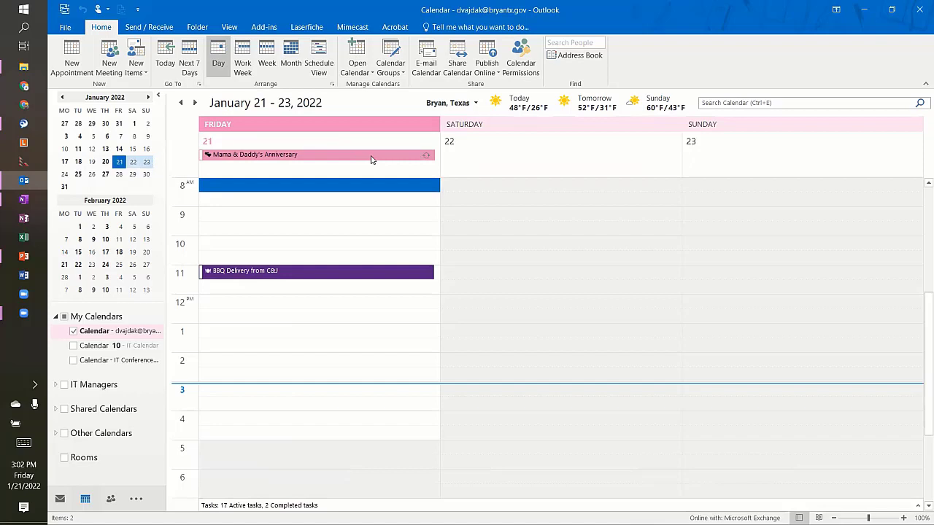
left_click(133, 162)
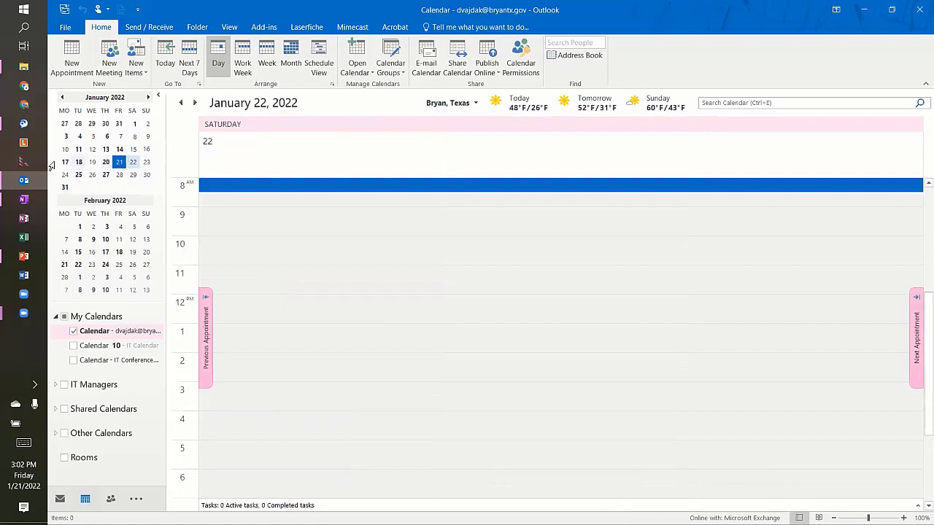
left_click_drag(133, 167, 79, 176)
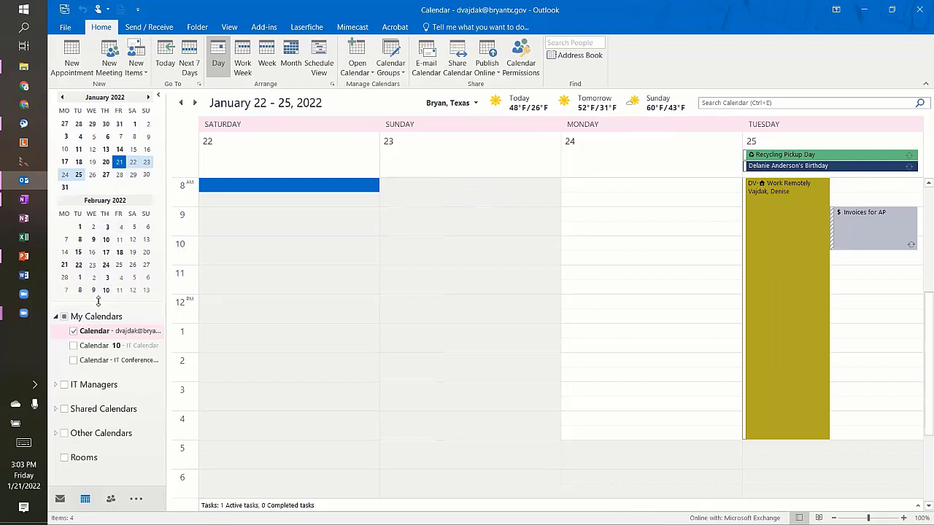
Step: Enlarge the date navigator to include March and display January 25, February 8, 17 and 22, and March 8 and 22 side by side
left_click_drag(97, 301, 99, 357)
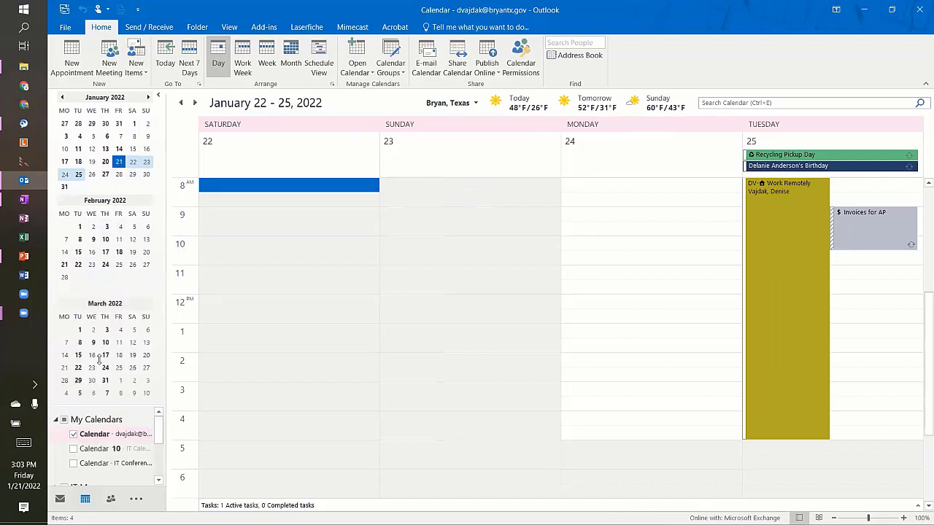
left_click(80, 176)
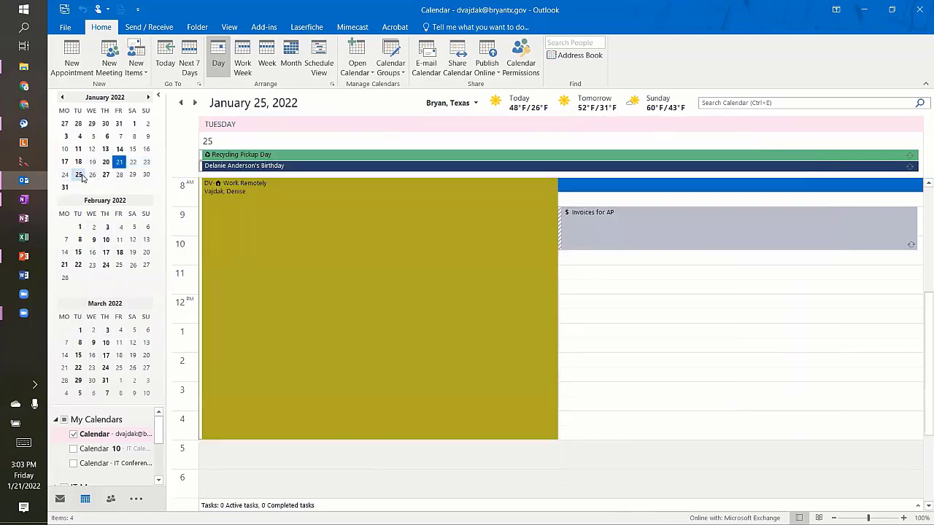
left_click(80, 240, "ctrl")
left_click(79, 266, "ctrl")
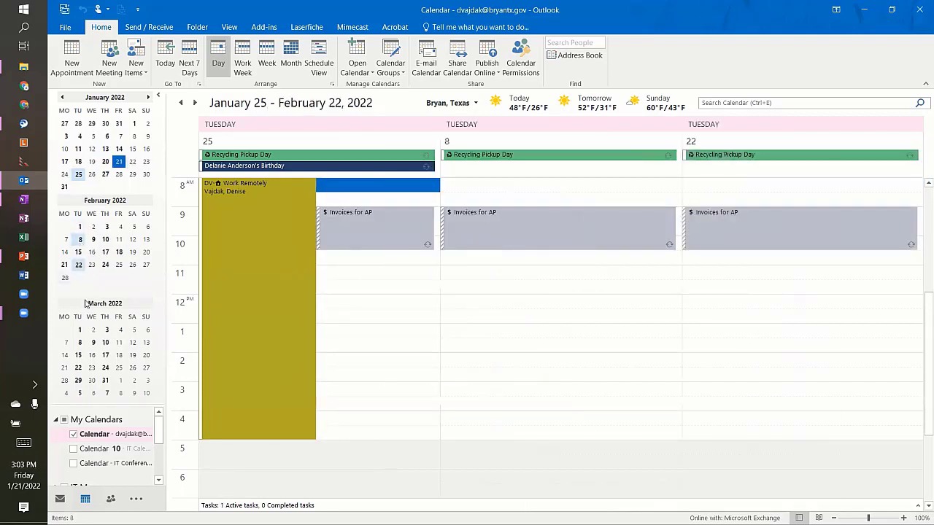
left_click(80, 342, "ctrl")
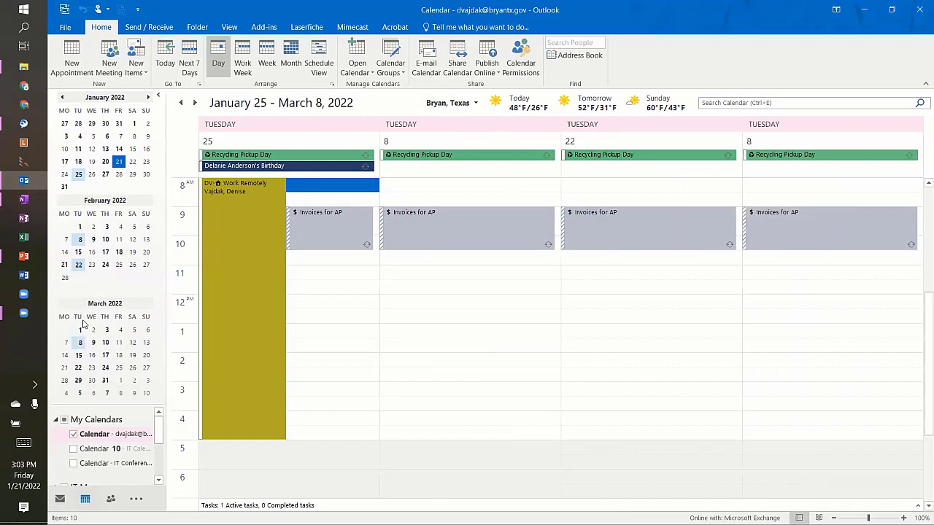
left_click(78, 367, "ctrl")
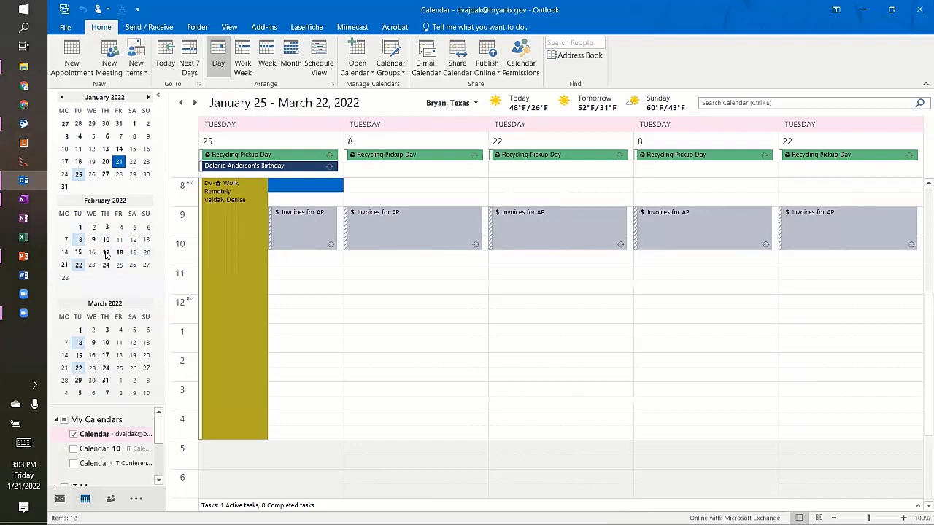
left_click(106, 253, "ctrl")
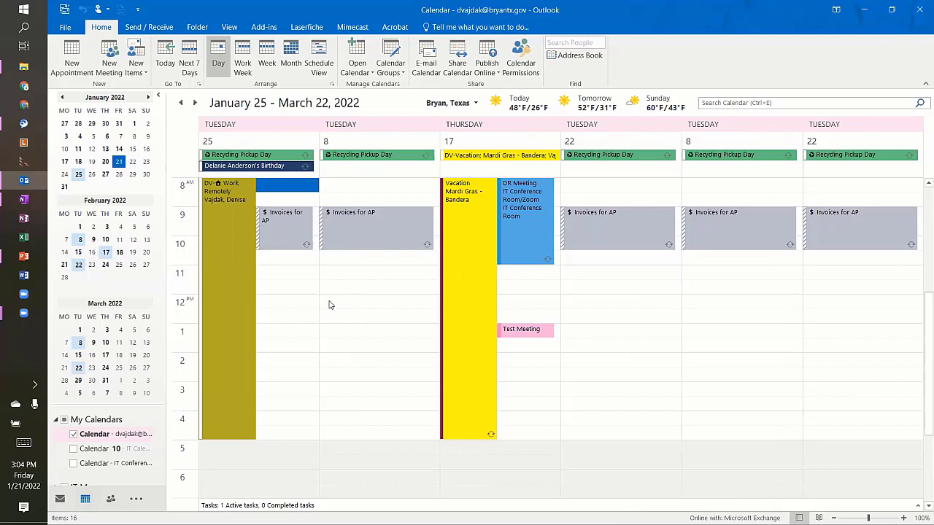
Step: Create and save a 1:00–1:30 PM appointment titled "Test Meeting" on Tuesday, January 25
left_click(286, 332)
double_click(286, 332)
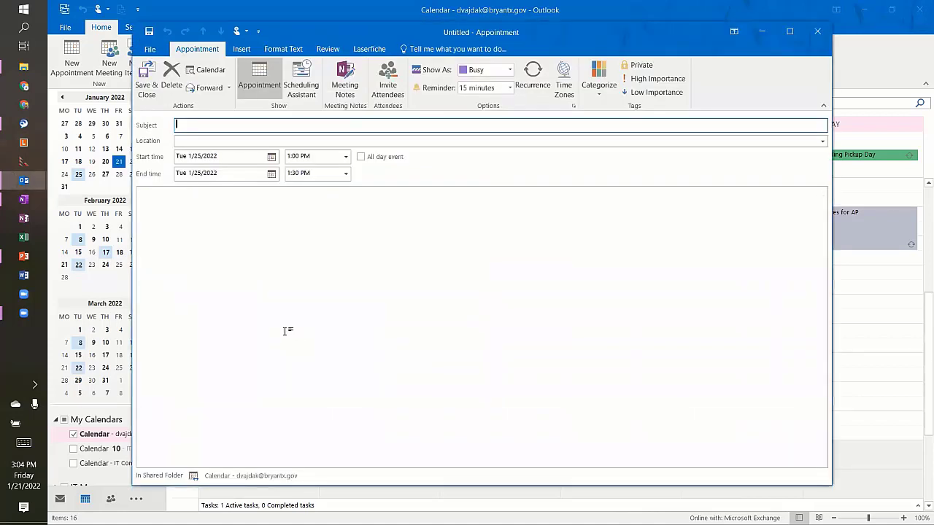
type("Test Meeting")
left_click(148, 86)
Step: Copy the January 25 Test Meeting to the 1 PM slots on February 8, February 22, March 8 and March 22
left_click(290, 332)
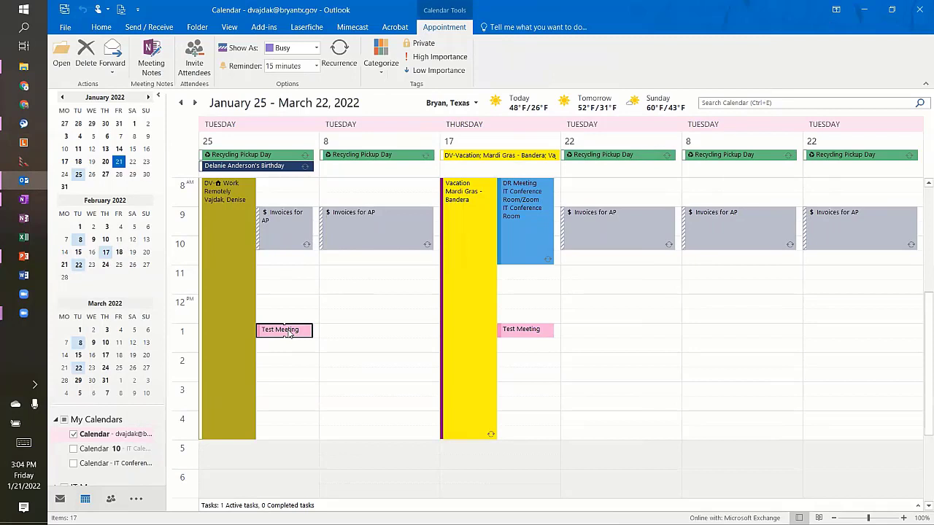
mouse_move(289, 333)
left_click(346, 328)
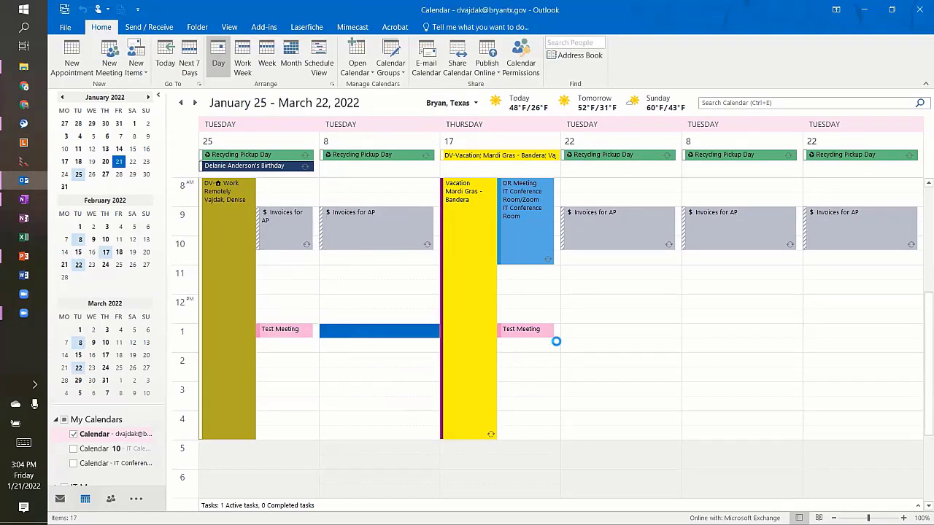
mouse_move(541, 334)
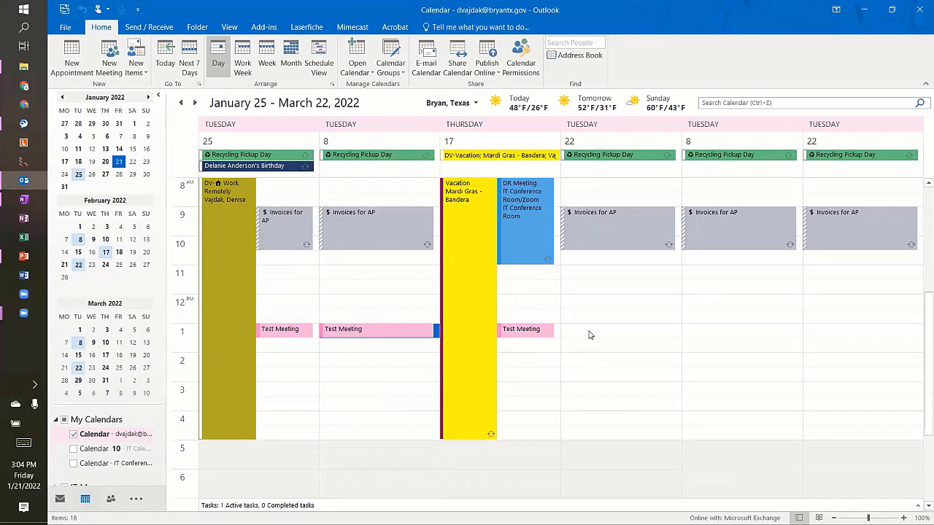
left_click(590, 328)
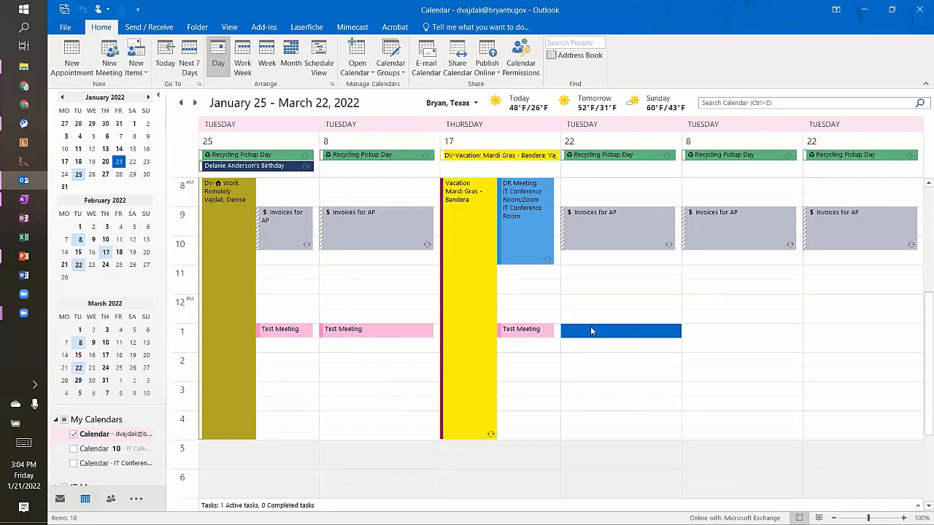
left_click(707, 337)
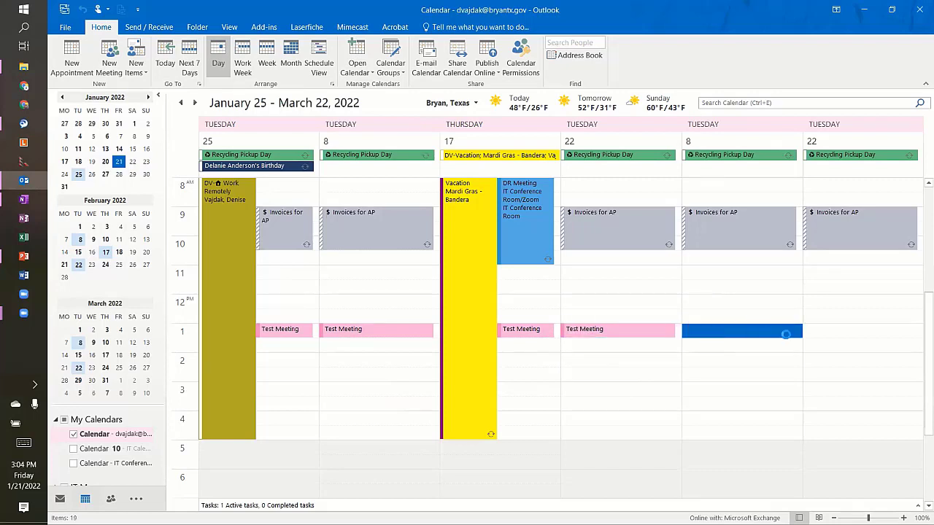
left_click(828, 337)
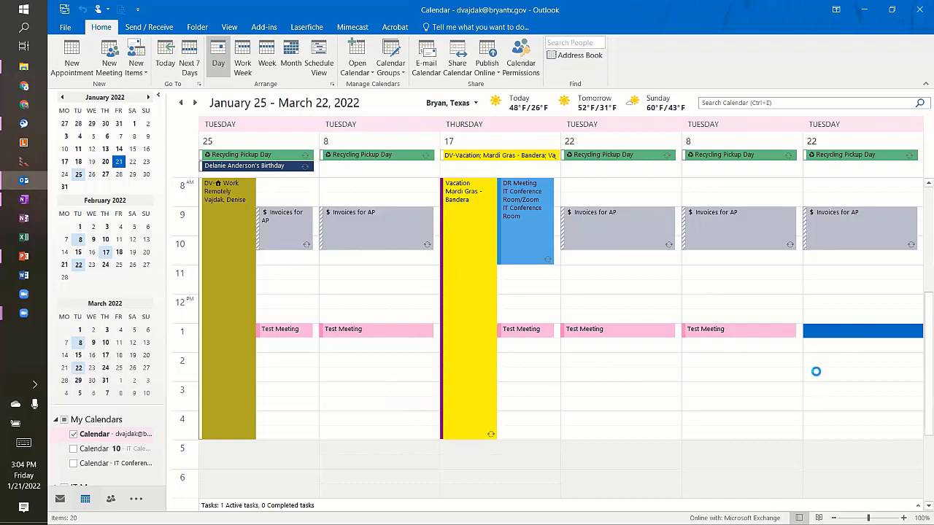
key("ctrl+v")
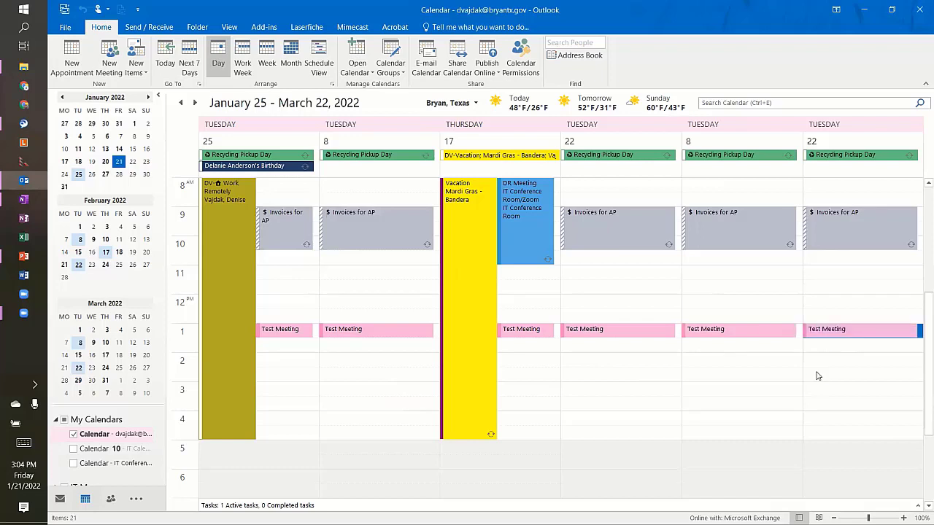